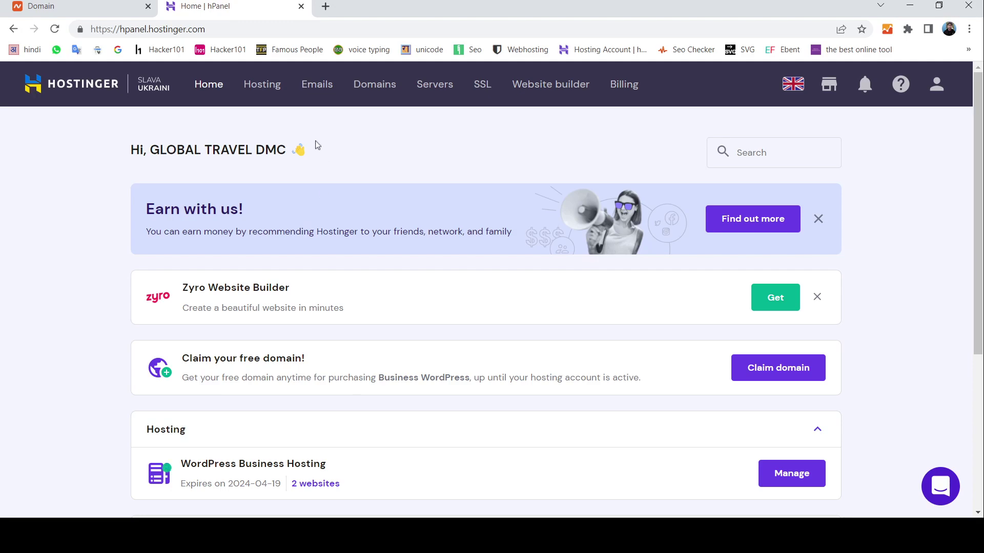
# - Load neeranjan.org in a new browser tab to check the live site
pyautogui.click(110, 6)
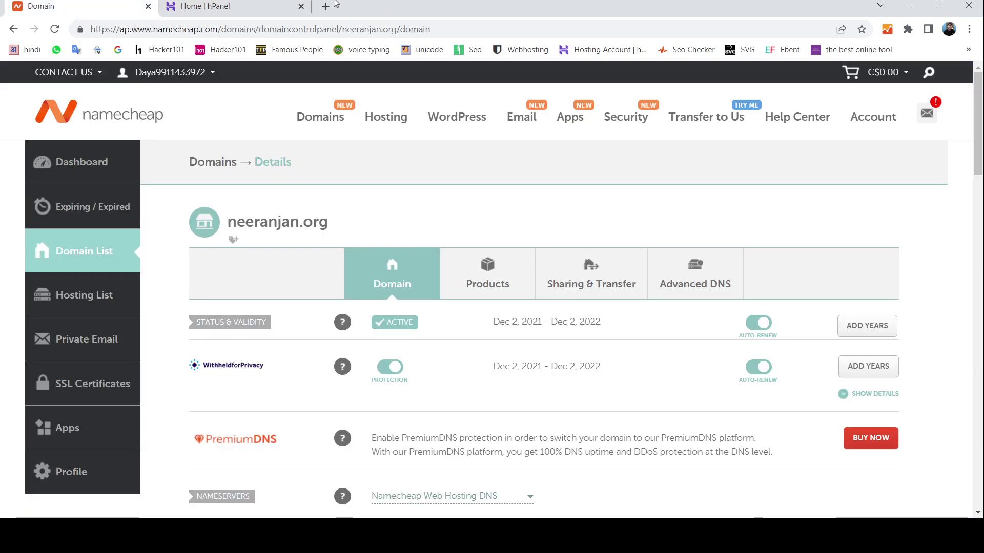
pyautogui.click(328, 6)
pyautogui.write('neeranjan')
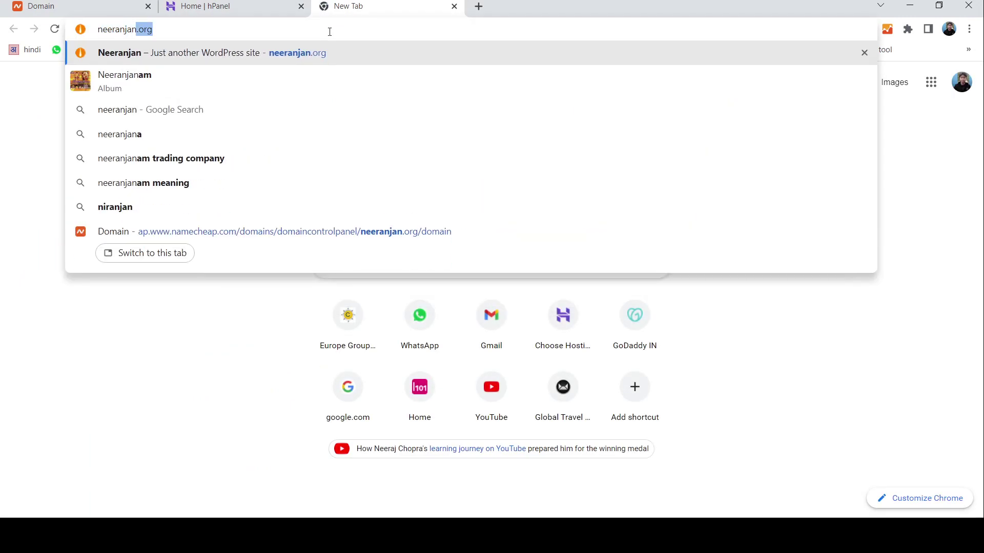
pyautogui.press('Return')
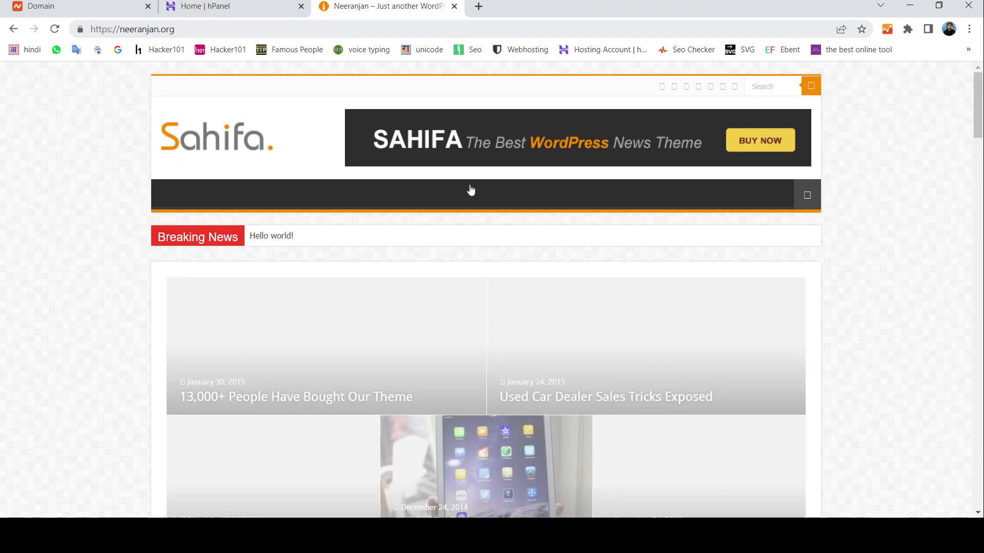
pyautogui.doubleClick(192, 144)
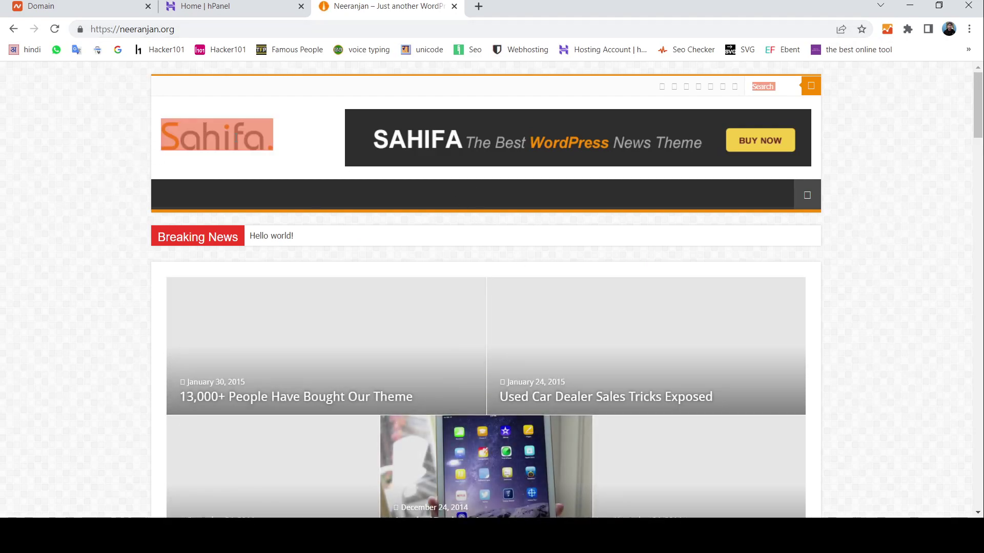
pyautogui.click(57, 113)
# - Back on the hPanel dashboard, review the chuttilo.com and blog.chuttilo.com email domains
pyautogui.click(212, 6)
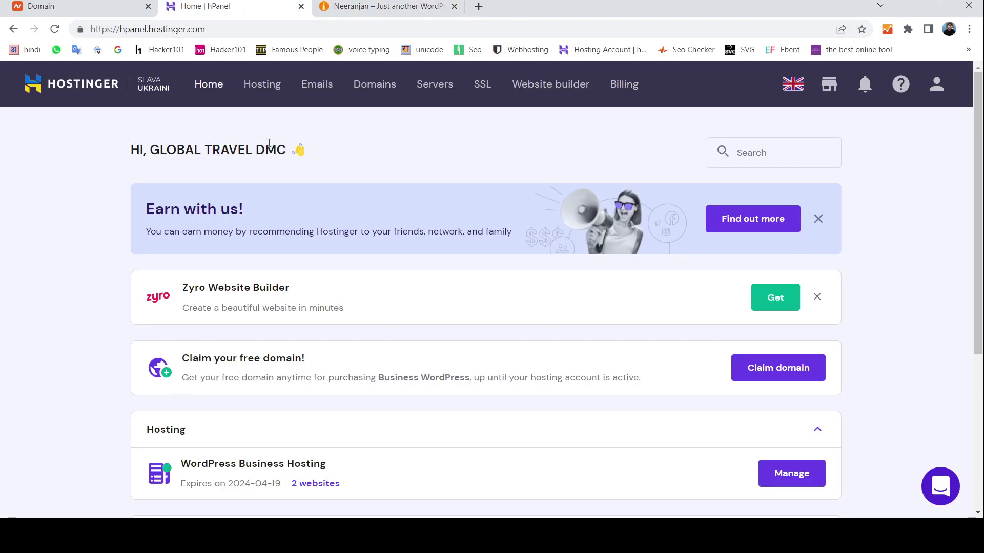
pyautogui.scroll(-5, 283, 263)
pyautogui.scroll(5, 320, 314)
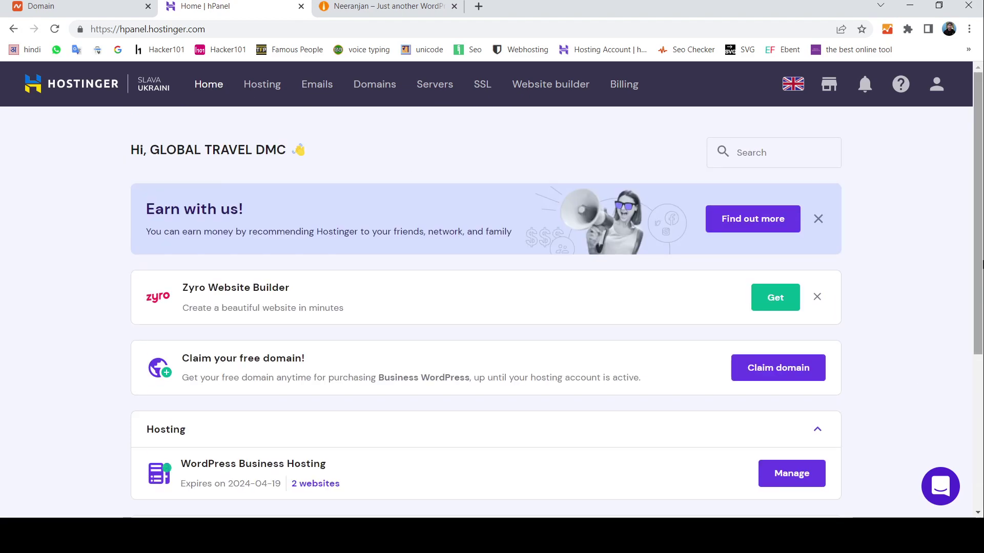
pyautogui.scroll(-4, 978, 353)
pyautogui.scroll(-2, 981, 362)
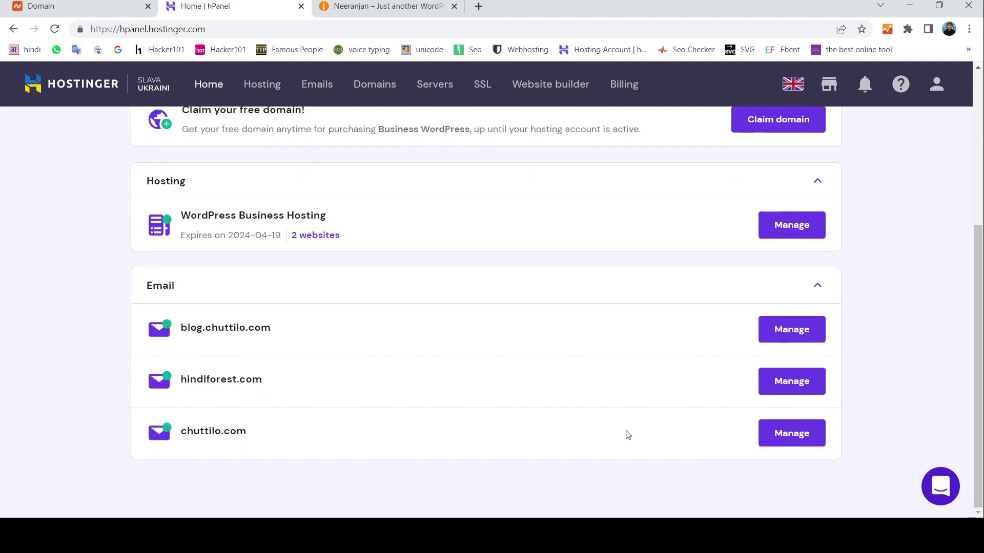
pyautogui.doubleClick(277, 435)
pyautogui.doubleClick(203, 325)
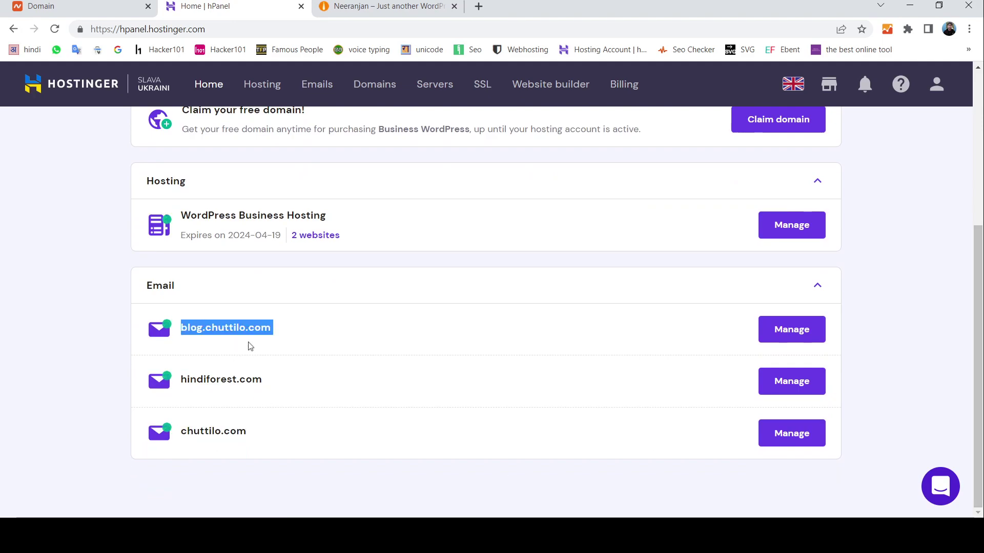
pyautogui.click(324, 334)
# - Go to the Hosting overview for the WordPress Business Hosting plan
pyautogui.scroll(5, 374, 333)
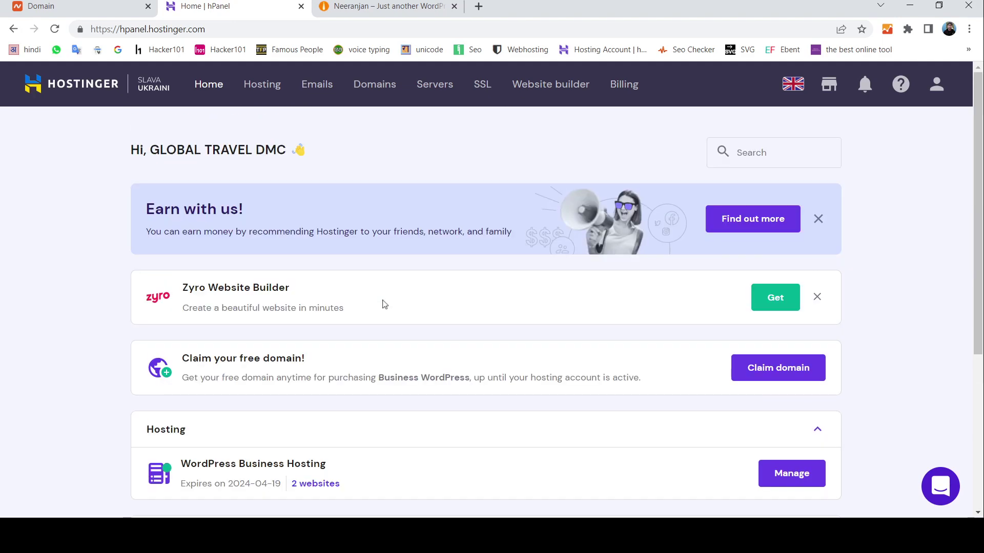
pyautogui.scroll(-2, 981, 222)
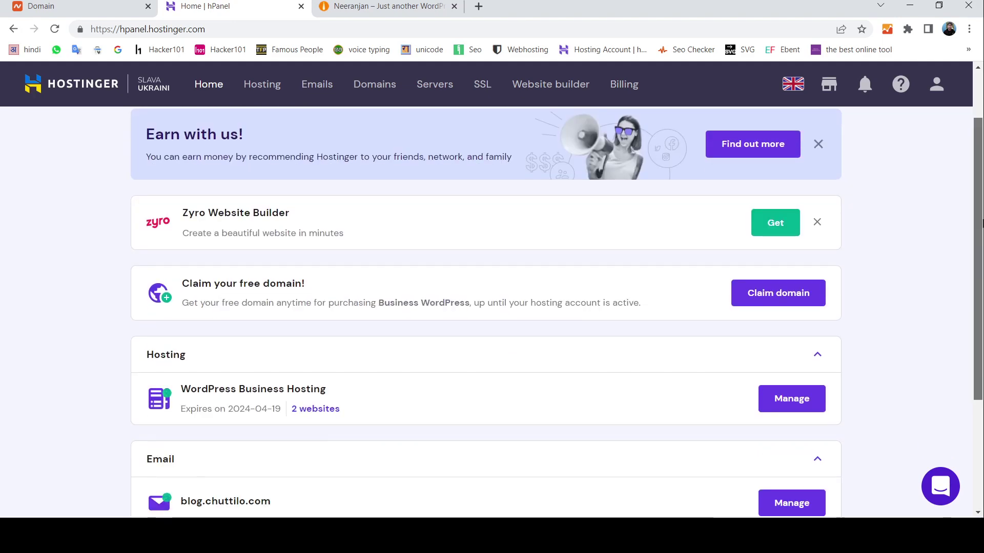
pyautogui.click(257, 85)
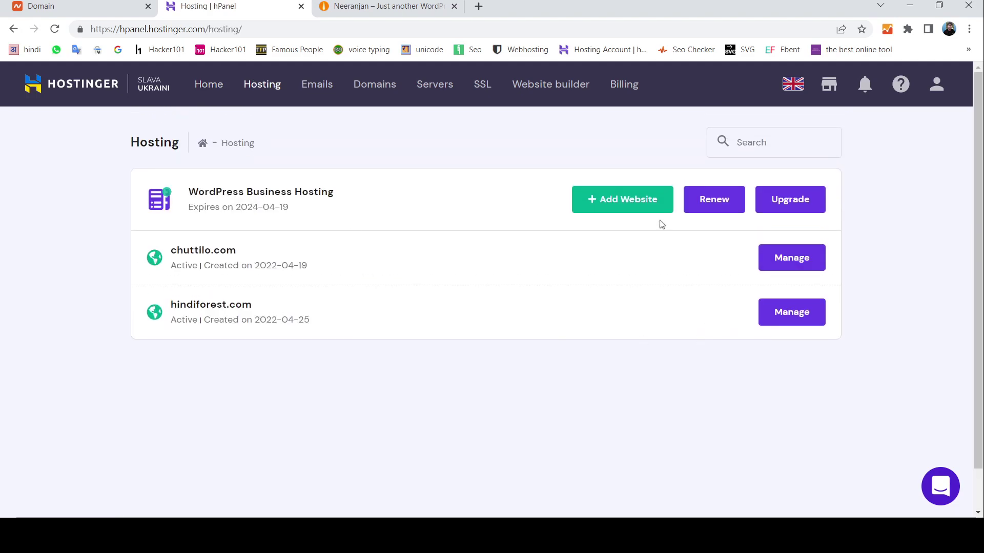
# - Add a website with domain neeranjan.org and a new password
pyautogui.click(640, 198)
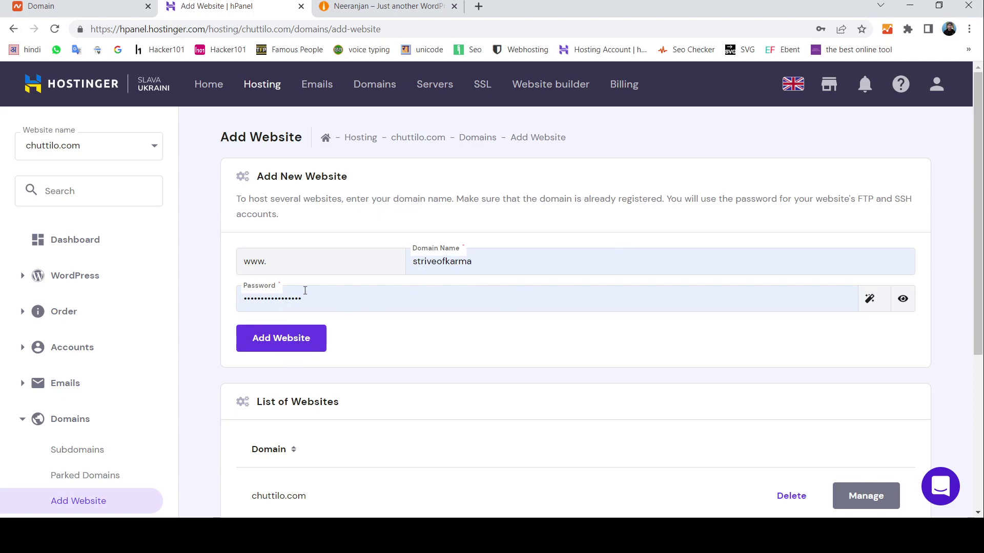
pyautogui.click(481, 263)
pyautogui.doubleClick(491, 262)
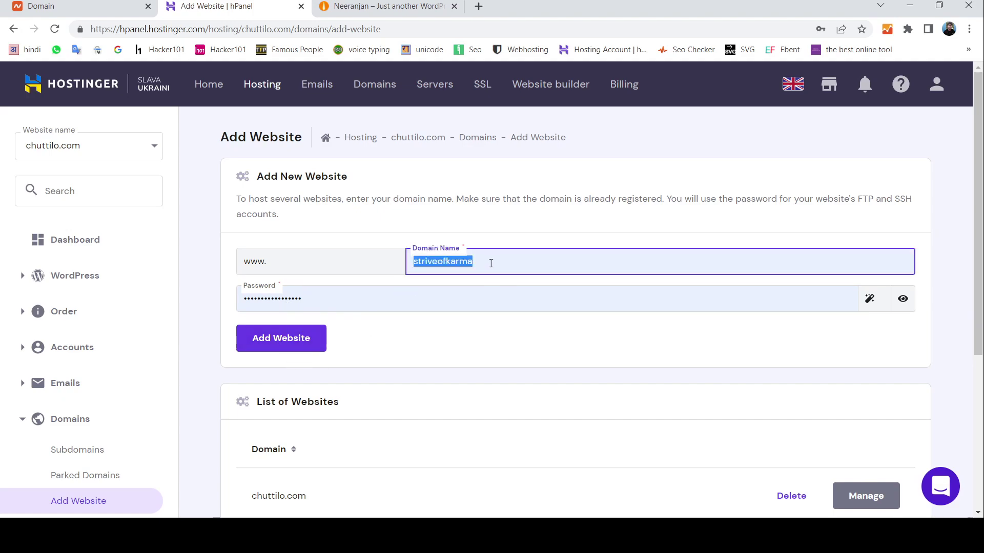
pyautogui.press('BackSpace')
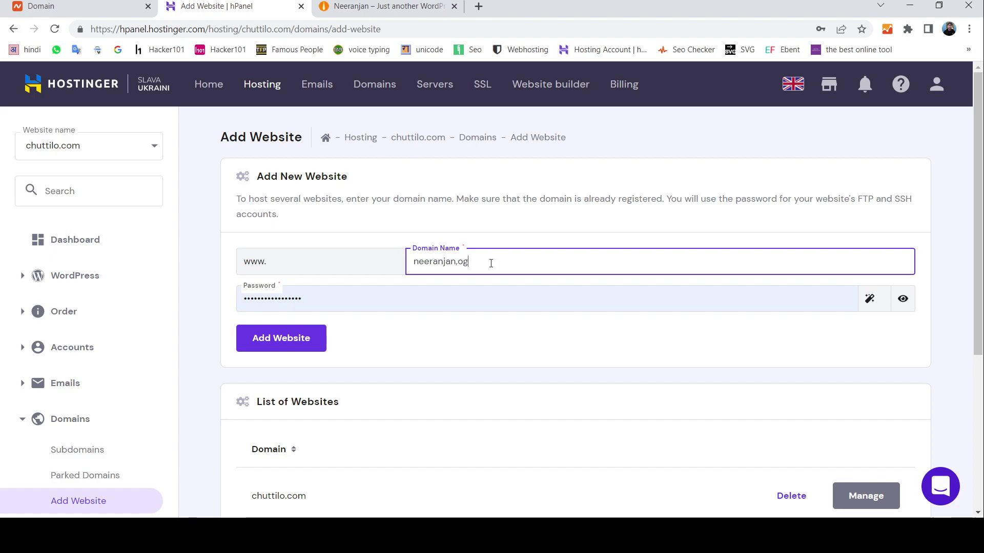
pyautogui.press('BackSpace')
pyautogui.press('BackSpace')
pyautogui.write('org')
pyautogui.click(904, 298)
pyautogui.click(343, 296)
pyautogui.hotkey('ctrl', 'a')
pyautogui.write('N')
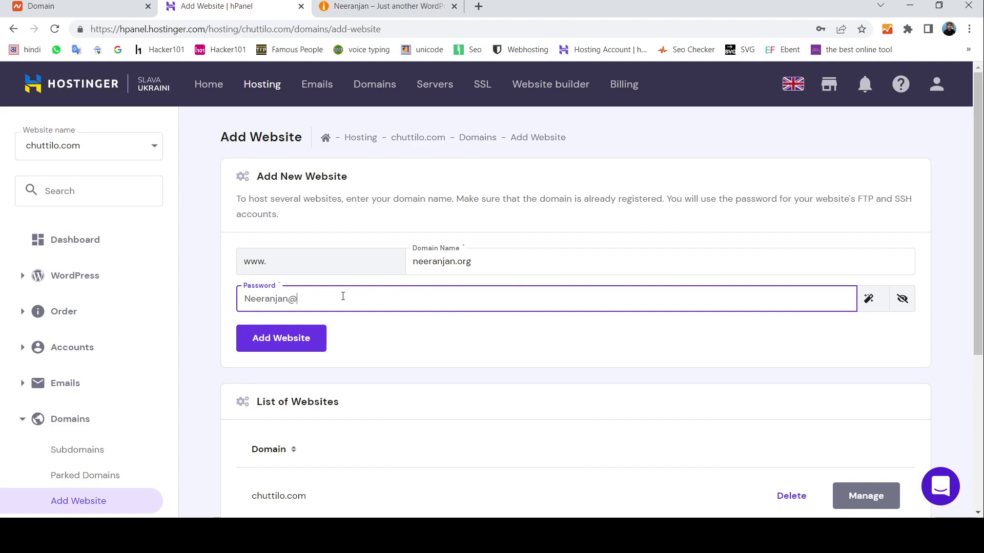
pyautogui.click(289, 337)
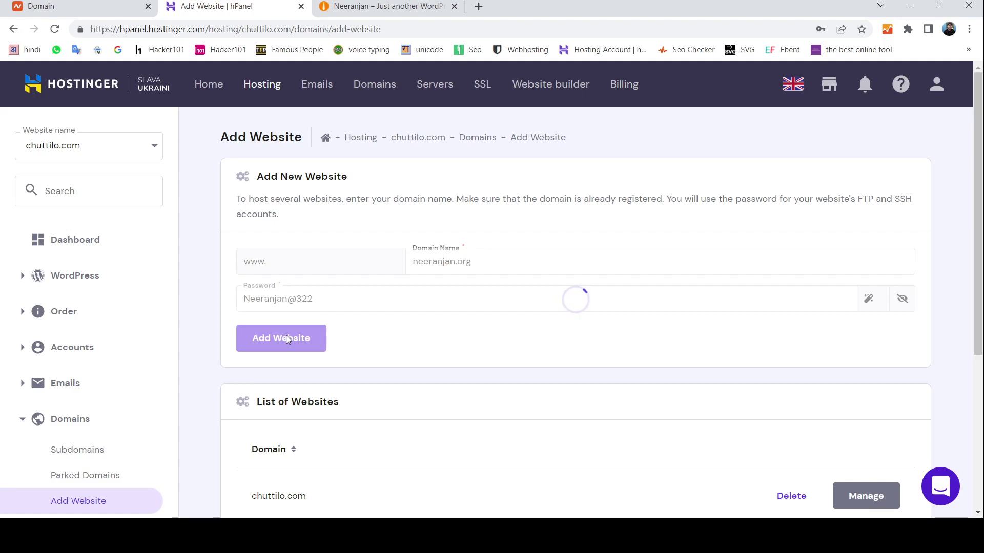
# - Confirm neeranjan.org now appears in the List of Websites below hindiforest.com
pyautogui.moveTo(723, 148); pyautogui.dragTo(793, 149)
pyautogui.tripleClick(894, 198)
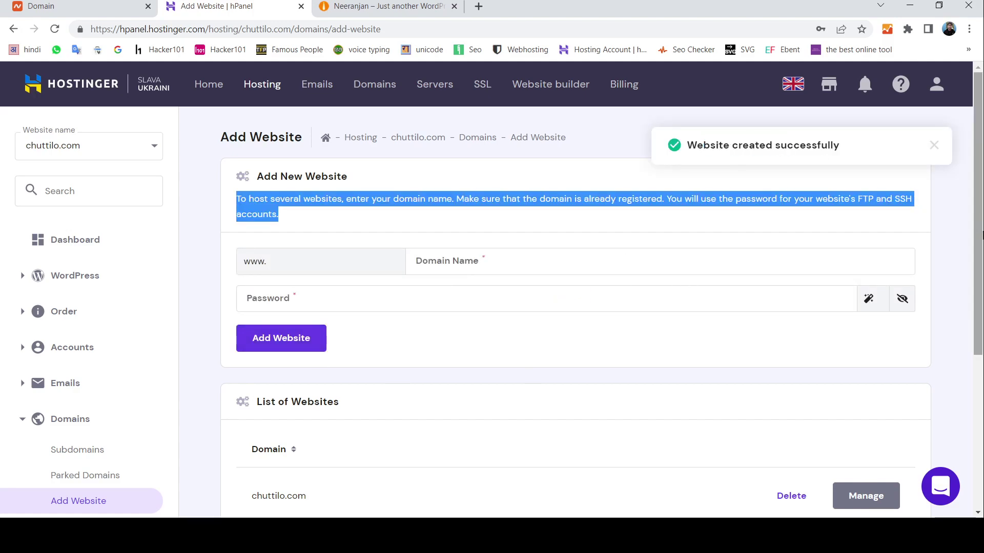
pyautogui.scroll(-5, 378, 347)
pyautogui.moveTo(251, 315); pyautogui.dragTo(353, 327)
pyautogui.moveTo(249, 392); pyautogui.dragTo(322, 376)
pyautogui.click(248, 373)
pyautogui.scroll(5, 248, 373)
pyautogui.scroll(-5, 707, 378)
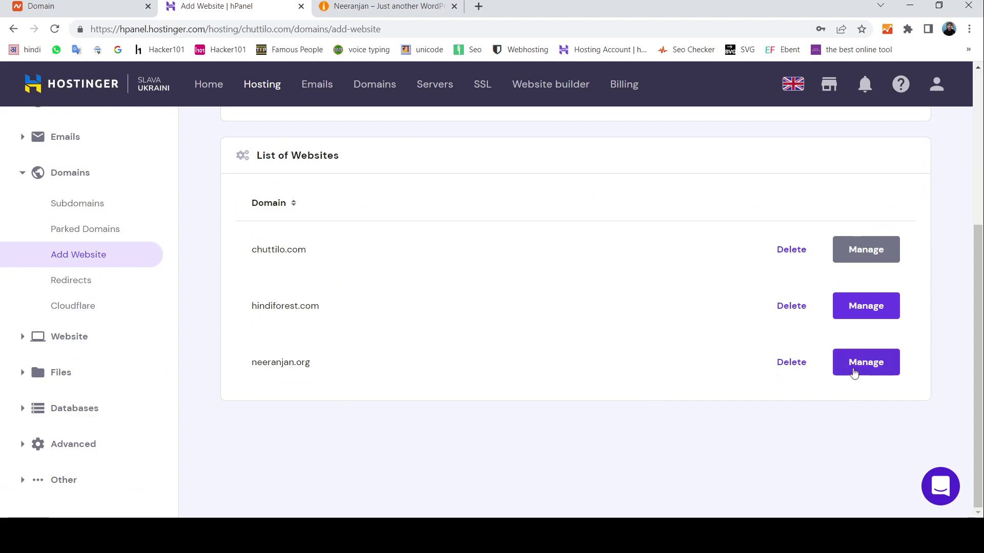
# - Open neeranjan.org's hosting page and copy nameserver ns1.dns-parking.com
pyautogui.click(853, 371)
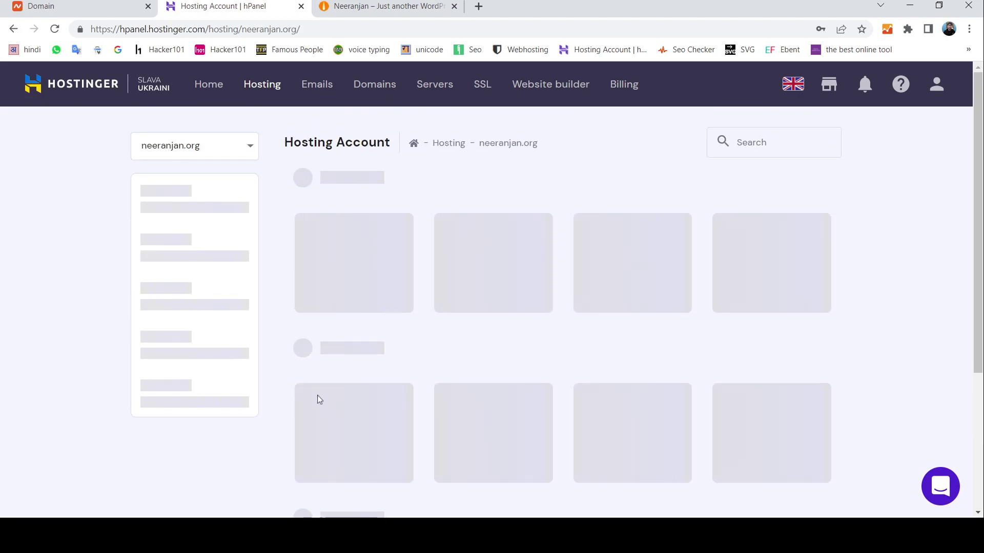
pyautogui.scroll(-15, 696, 362)
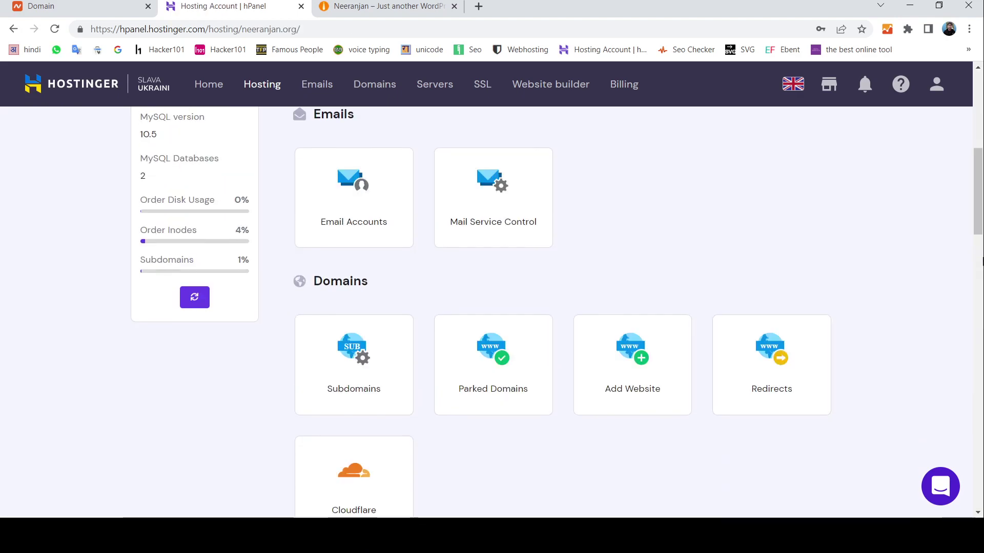
pyautogui.scroll(15, 476, 201)
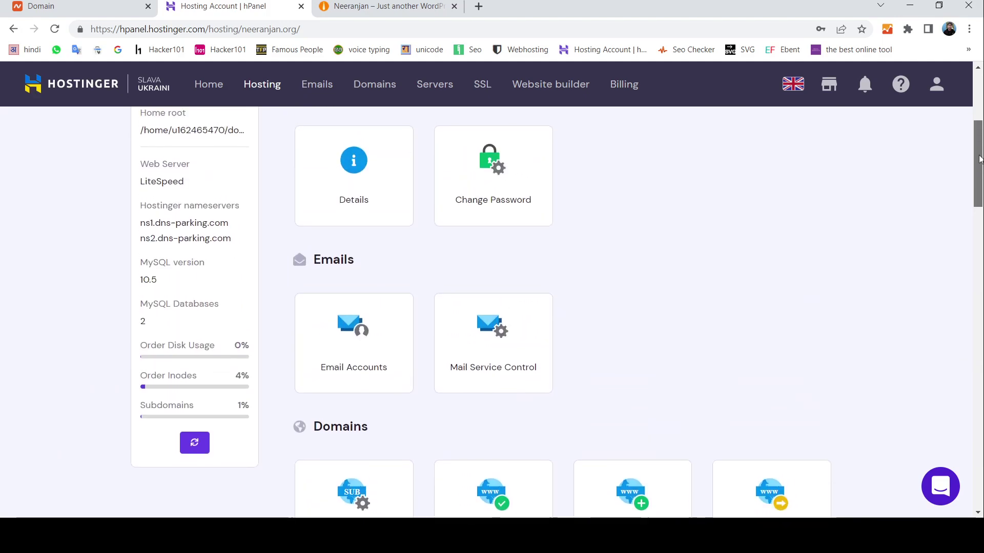
pyautogui.moveTo(141, 255); pyautogui.dragTo(239, 255)
pyautogui.doubleClick(221, 255)
pyautogui.tripleClick(198, 272)
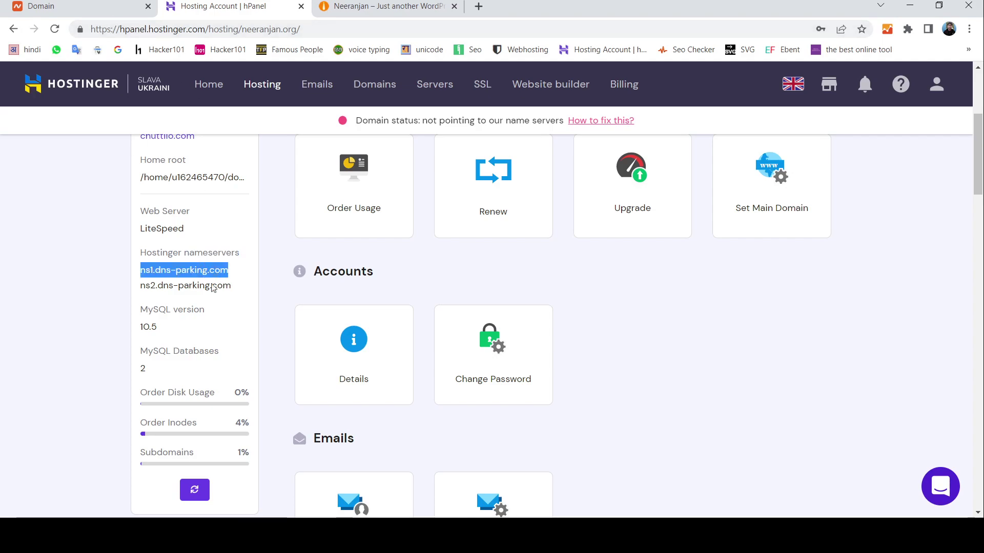
pyautogui.tripleClick(191, 271)
pyautogui.hotkey('ctrl', 'c')
pyautogui.click(82, 7)
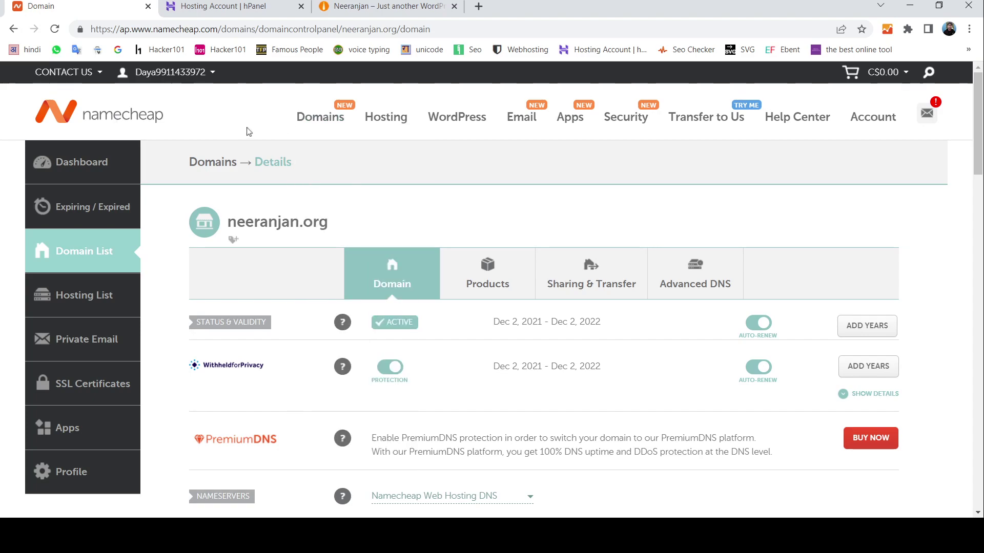
# - Open the Namecheap dashboard and find neeranjan.org under Recently Active
pyautogui.moveTo(145, 73)
pyautogui.click(139, 206)
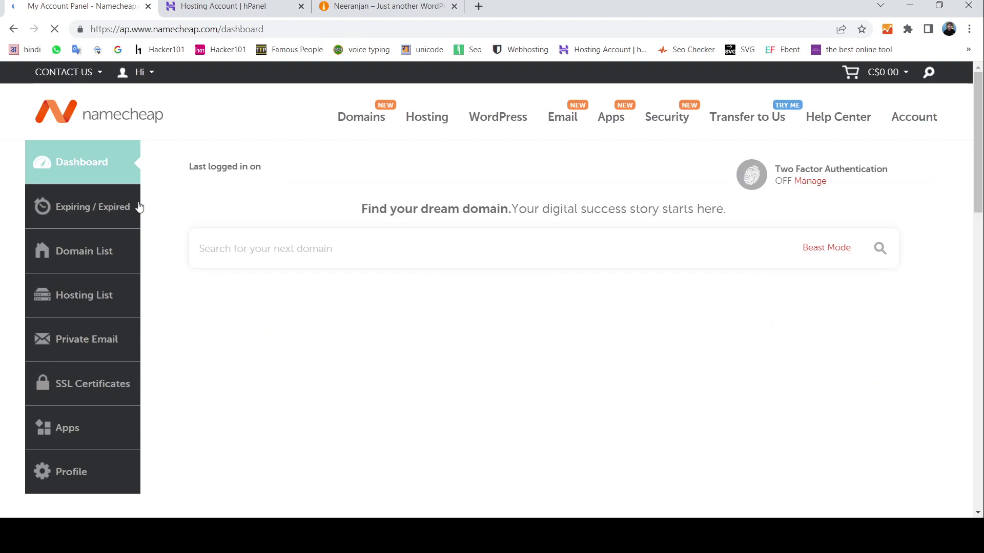
pyautogui.moveTo(976, 151); pyautogui.dragTo(981, 210)
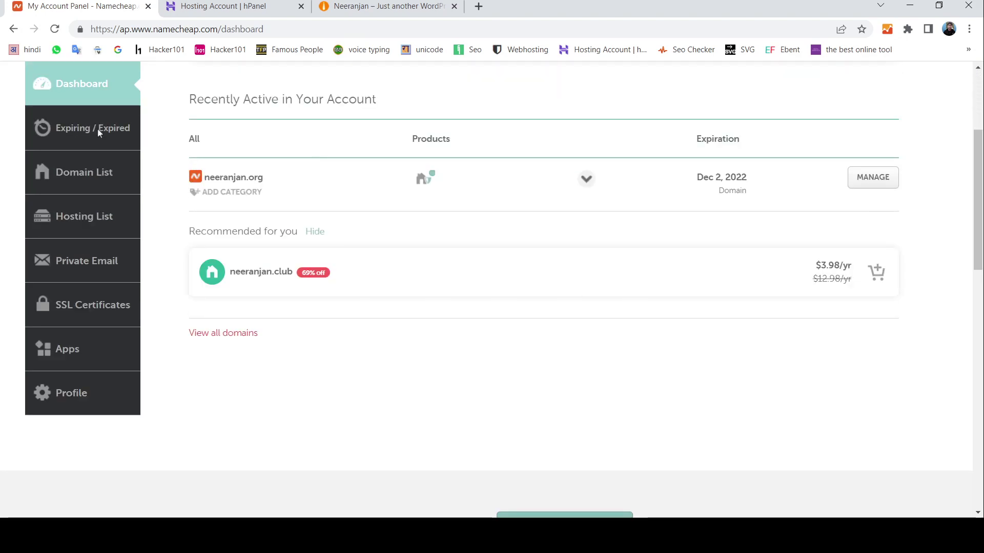
pyautogui.moveTo(190, 99); pyautogui.dragTo(285, 99)
pyautogui.doubleClick(304, 99)
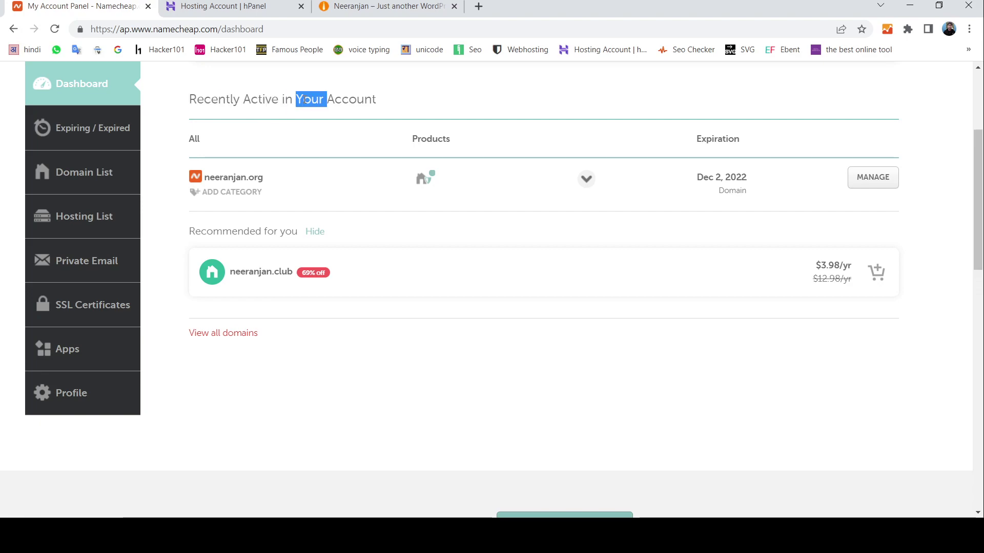
pyautogui.scroll(4, 304, 99)
pyautogui.scroll(-8, 308, 169)
pyautogui.scroll(8, 294, 200)
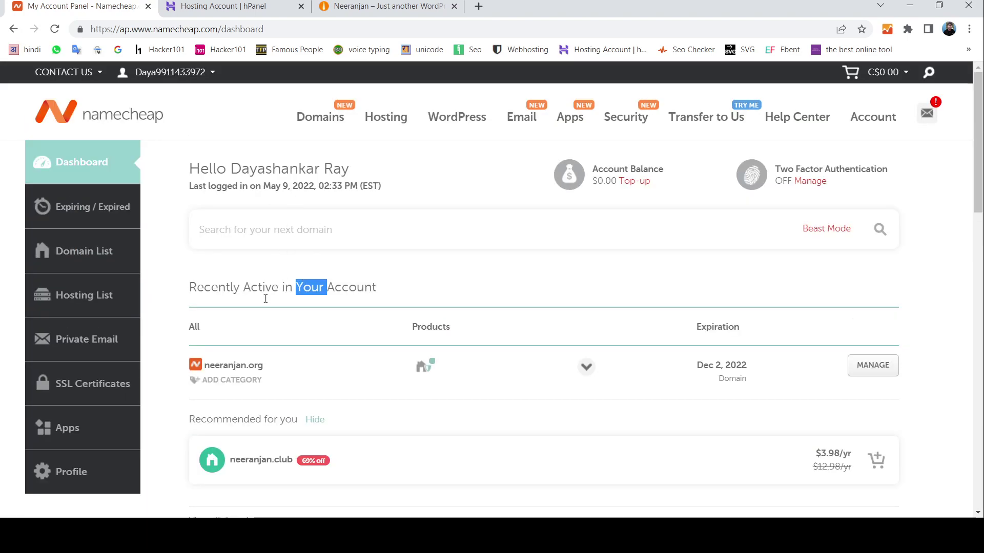
pyautogui.scroll(-3, 876, 286)
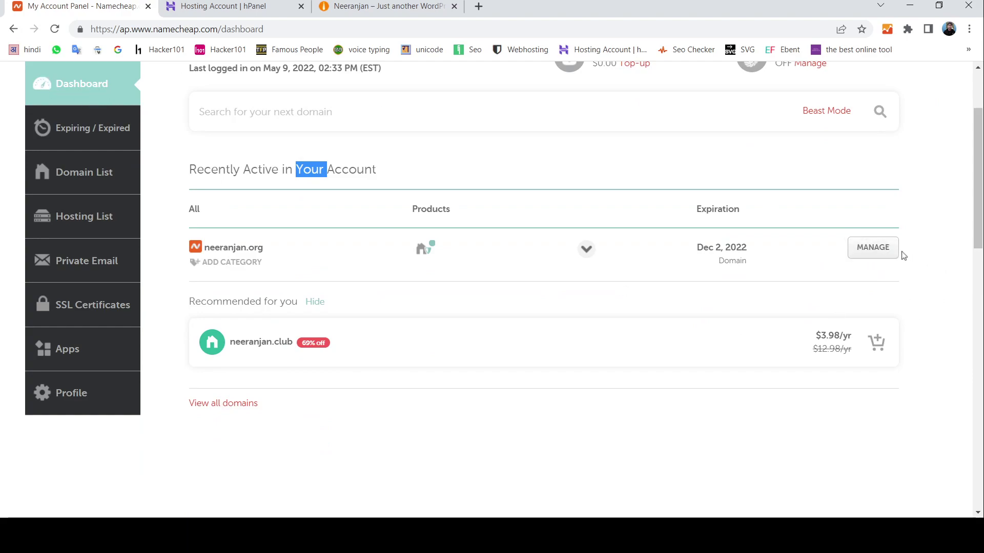
# - Manage neeranjan.org and expand the NAMESERVERS dropdown options
pyautogui.click(877, 249)
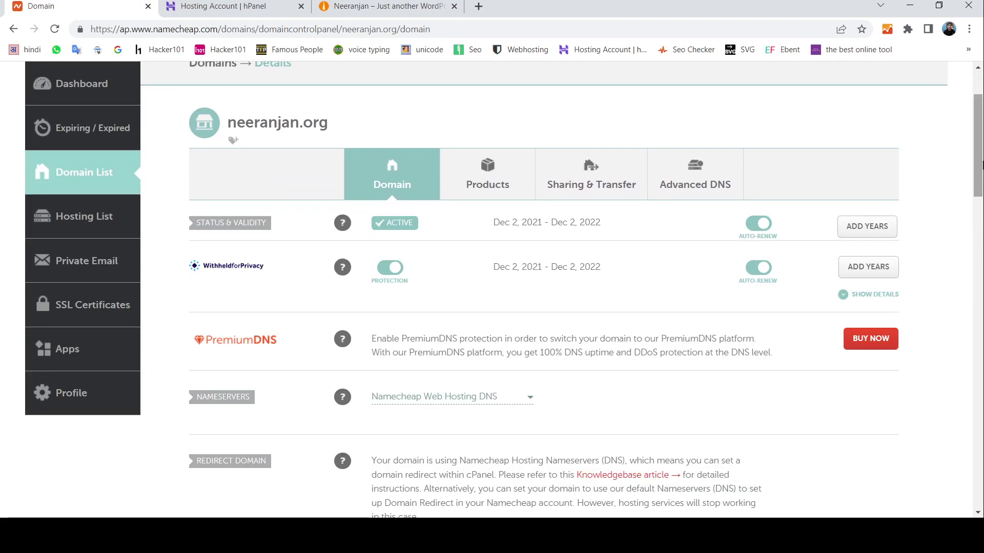
pyautogui.scroll(-3, 485, 243)
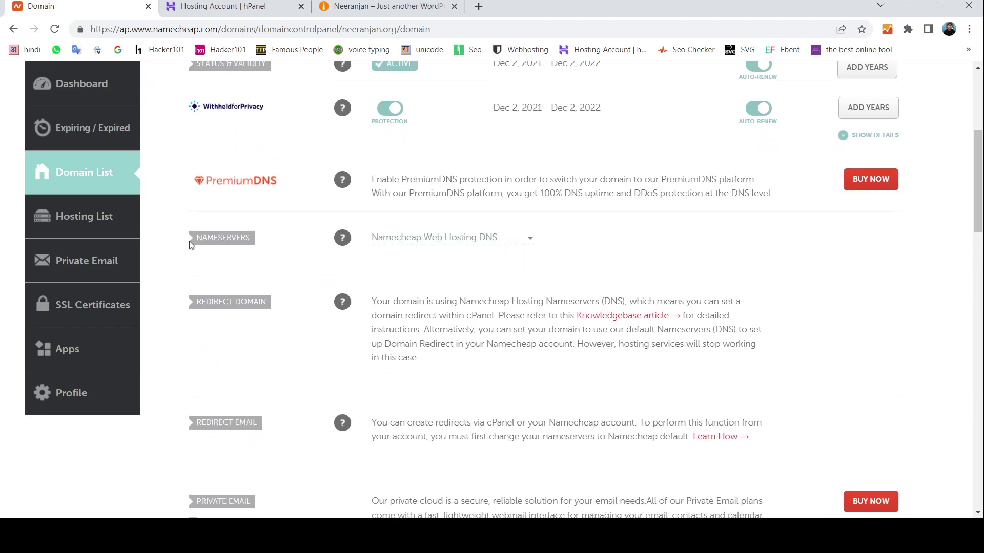
pyautogui.moveTo(192, 245); pyautogui.dragTo(273, 248)
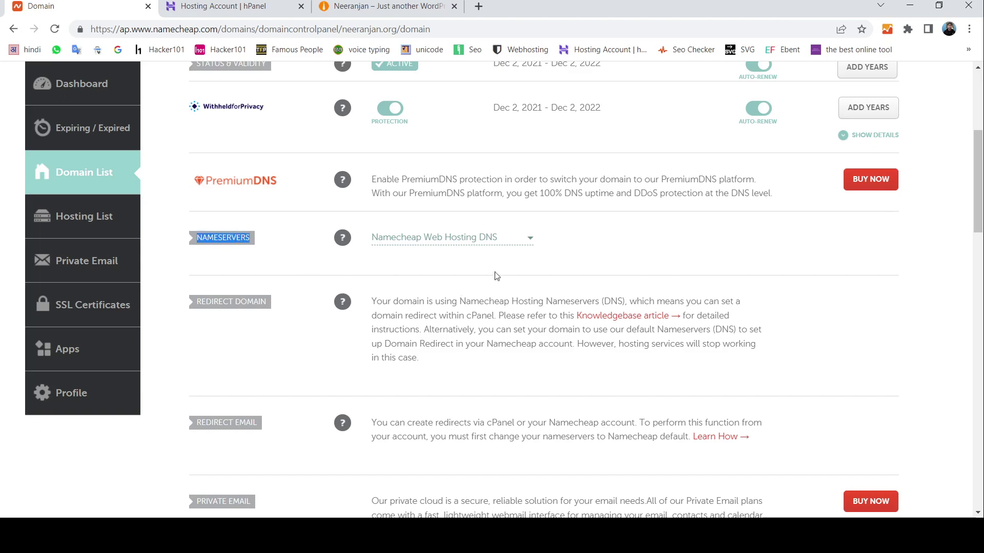
pyautogui.moveTo(199, 302); pyautogui.dragTo(272, 303)
pyautogui.doubleClick(236, 302)
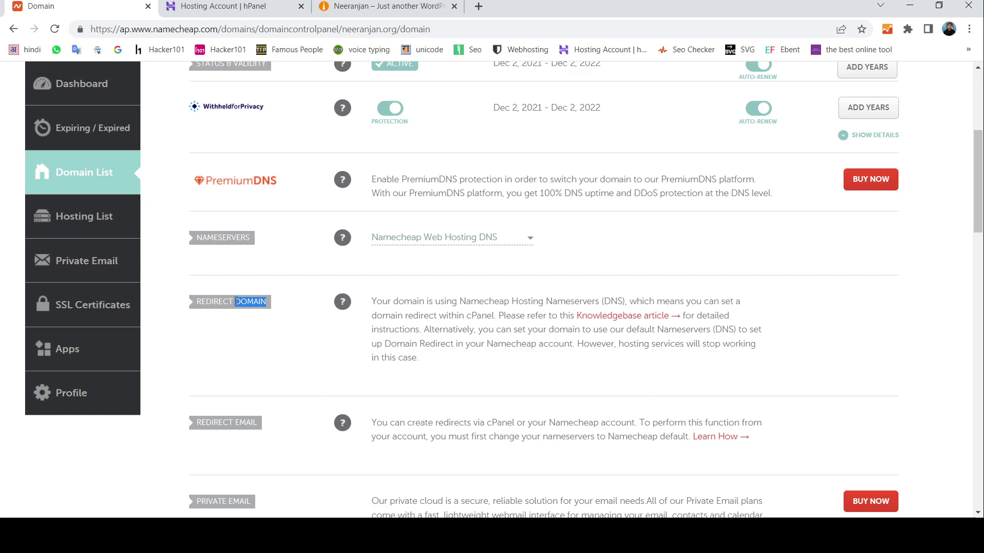
pyautogui.click(235, 302)
pyautogui.moveTo(203, 424); pyautogui.dragTo(248, 421)
pyautogui.moveTo(205, 505); pyautogui.dragTo(251, 504)
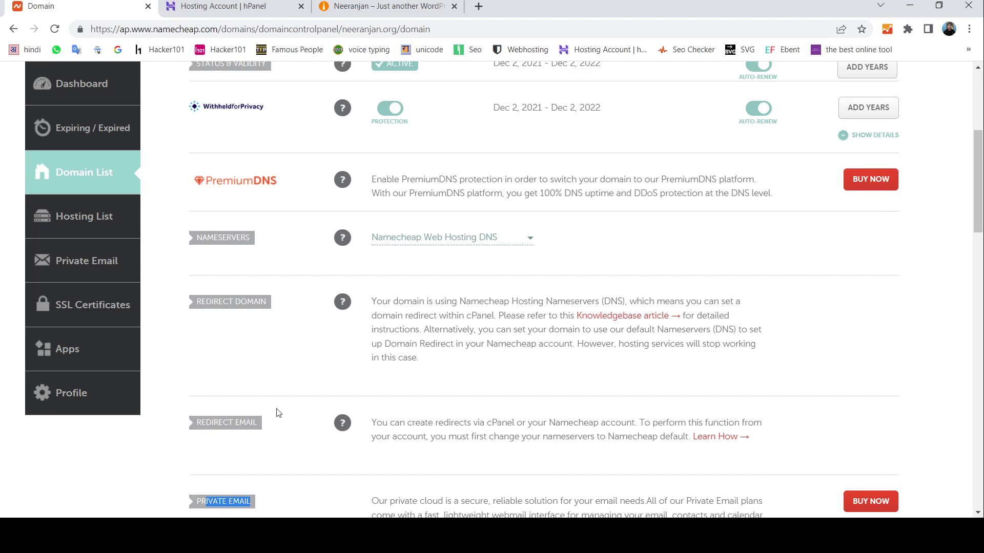
pyautogui.click(522, 241)
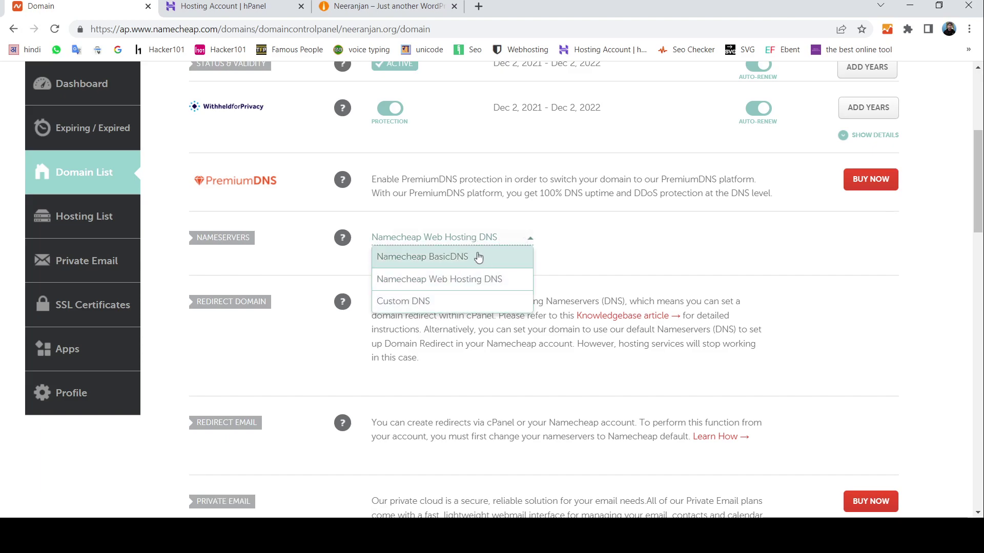
# - Switch to Custom DNS and paste ns1.dns-parking.com as Nameserver 1
pyautogui.click(416, 302)
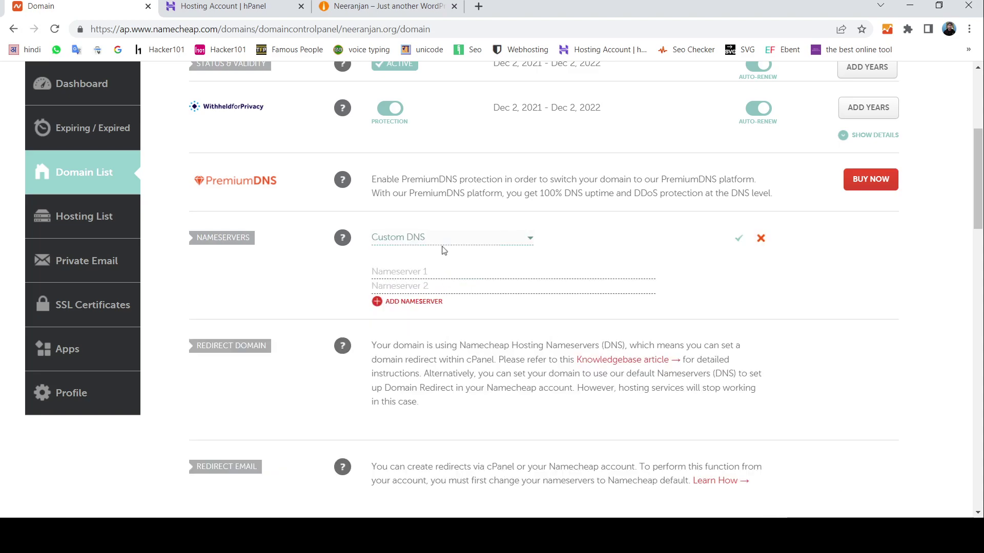
pyautogui.click(241, 9)
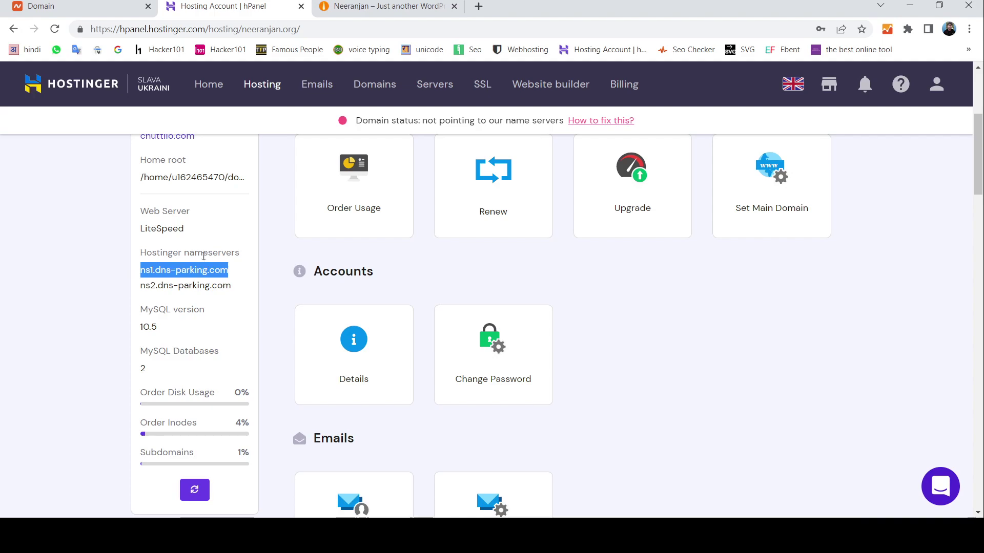
pyautogui.click(41, 6)
pyautogui.hotkey('ctrl', 'v')
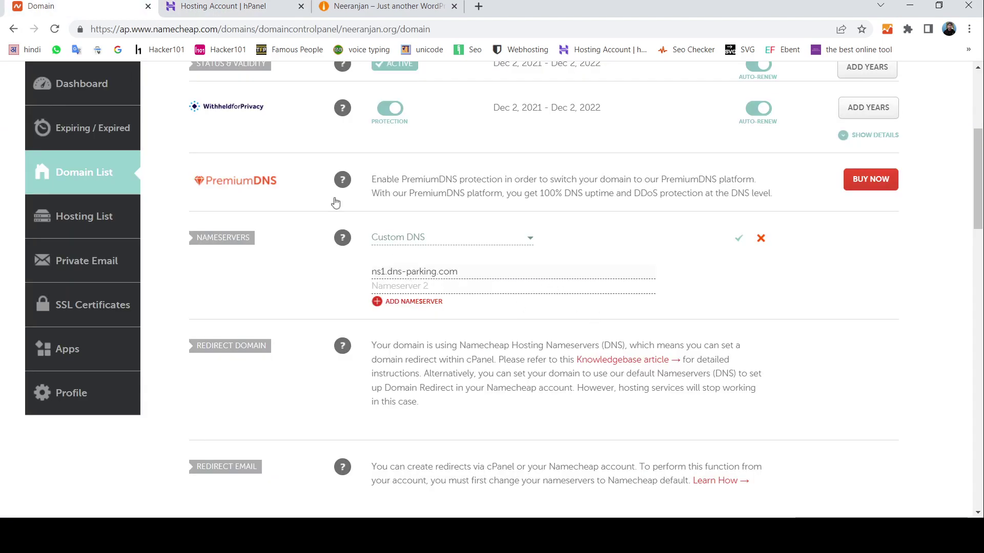
# - Copy ns2.dns-parking.com from hPanel into Nameserver 2 and save the nameservers
pyautogui.click(228, 6)
pyautogui.moveTo(141, 285); pyautogui.dragTo(237, 286)
pyautogui.hotkey('ctrl', 'c')
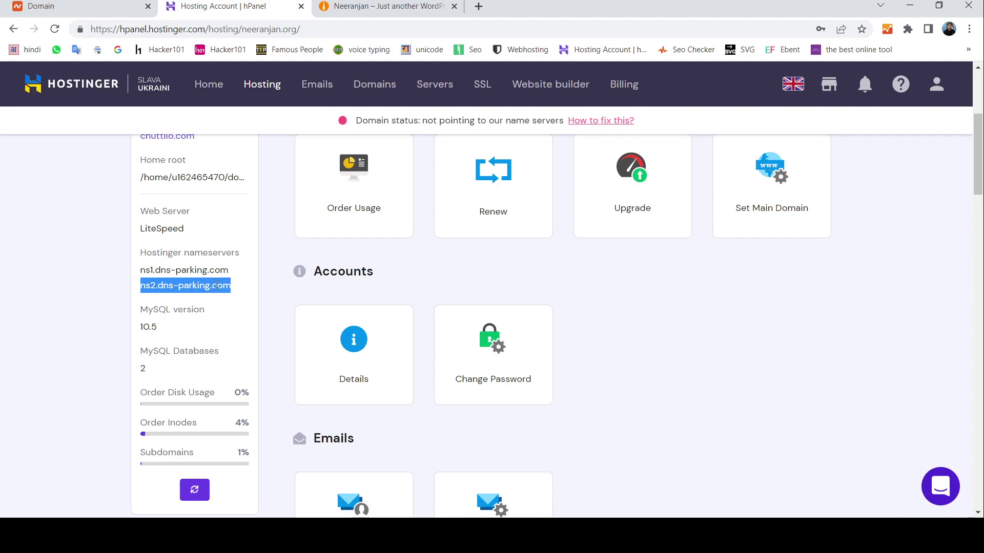
pyautogui.click(109, 2)
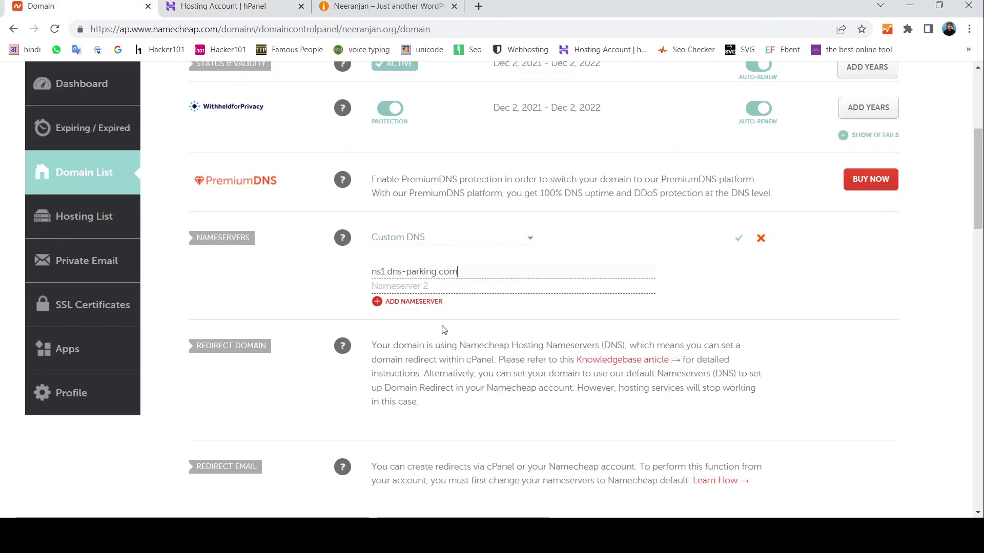
pyautogui.click(429, 291)
pyautogui.hotkey('ctrl', 'v')
pyautogui.click(739, 241)
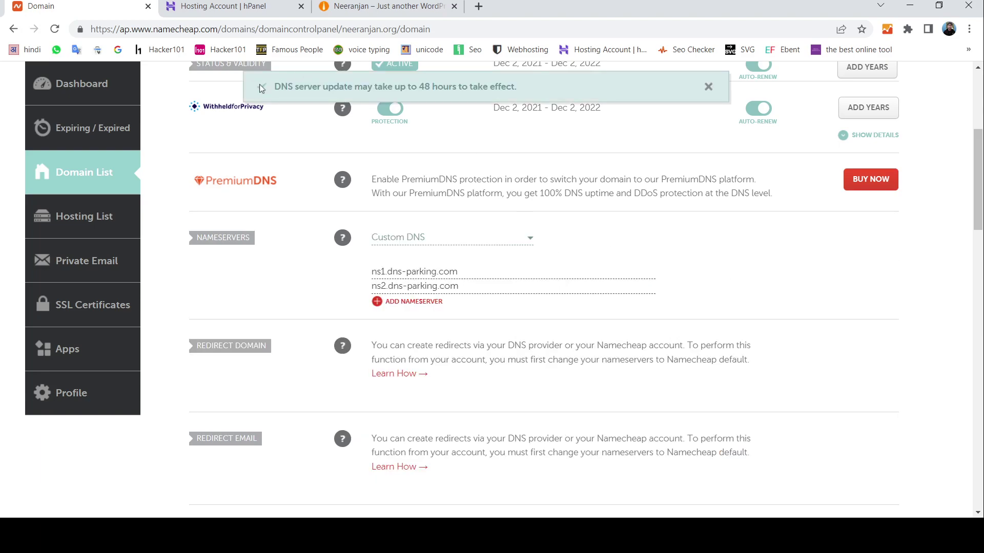
pyautogui.moveTo(282, 85); pyautogui.dragTo(497, 87)
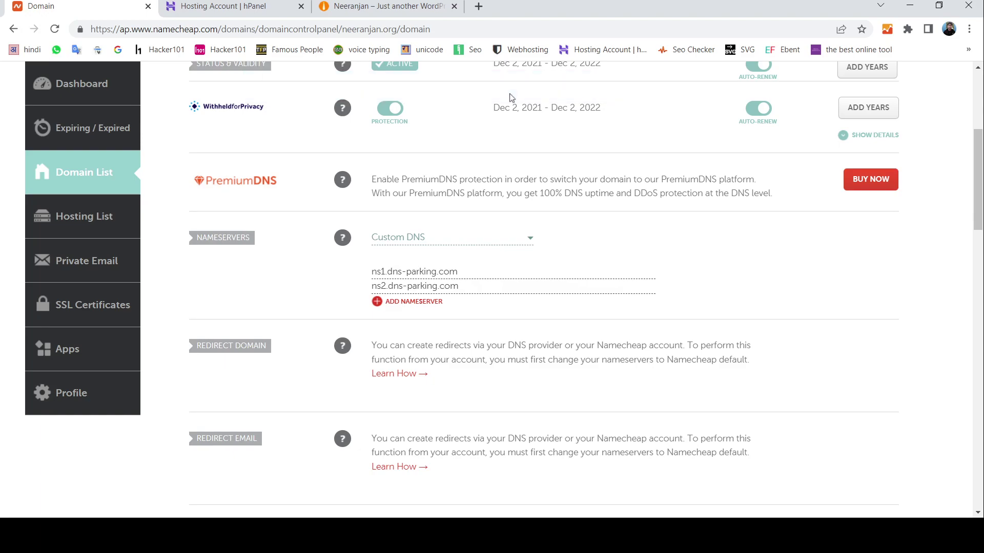
# - Reload neeranjan.org repeatedly until the Sahifa homepage loads
pyautogui.click(378, 4)
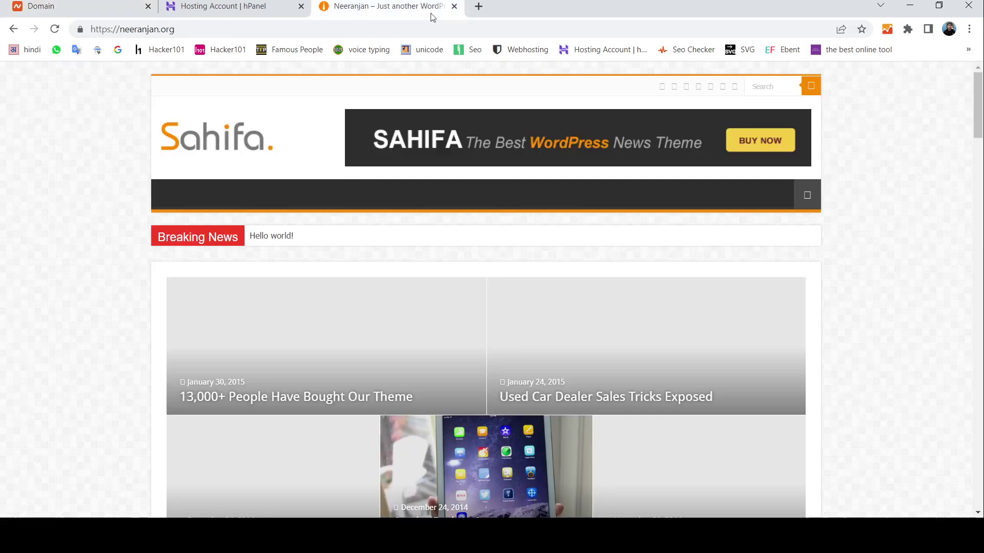
pyautogui.click(182, 26)
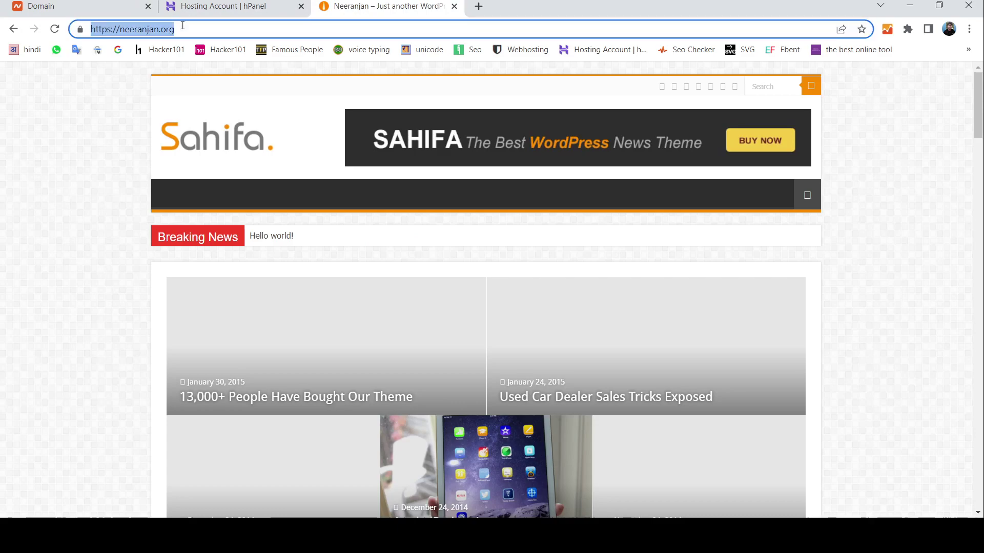
pyautogui.scroll(-15, 393, 343)
pyautogui.scroll(20, 394, 342)
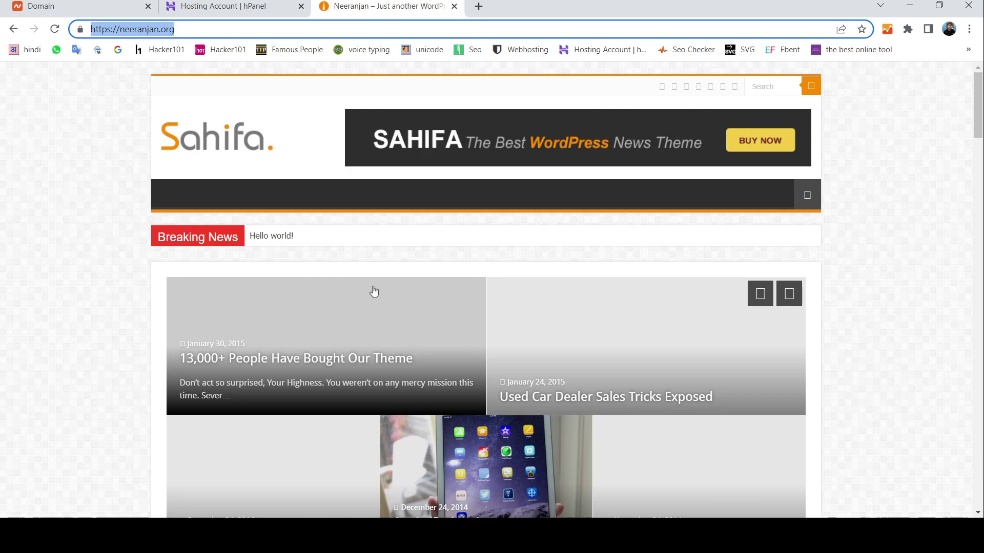
pyautogui.press('Return')
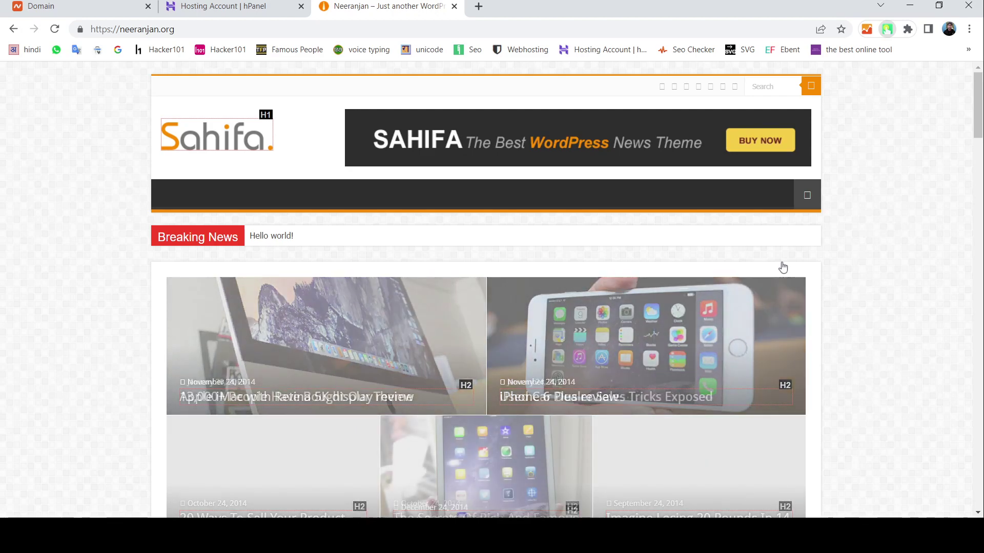
pyautogui.click(351, 30)
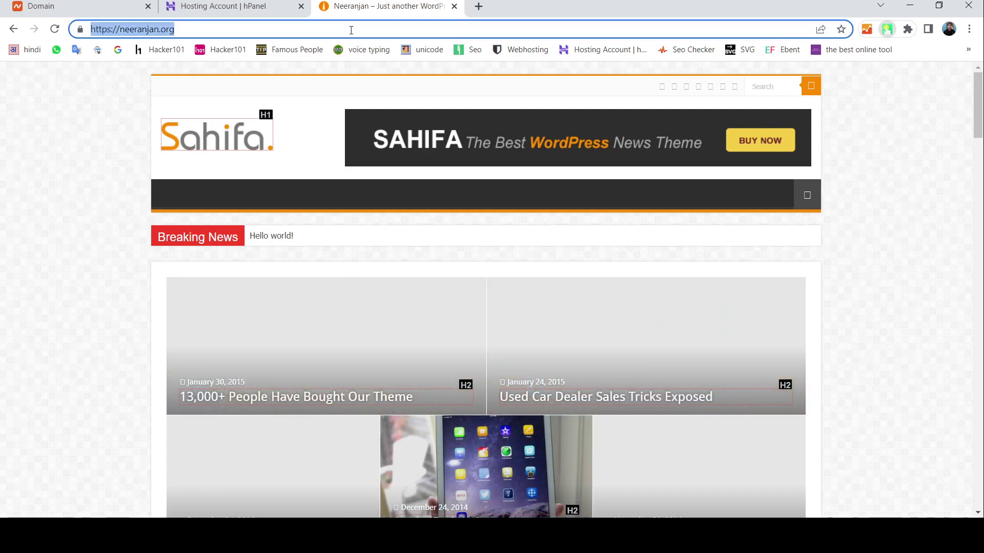
pyautogui.press('Return')
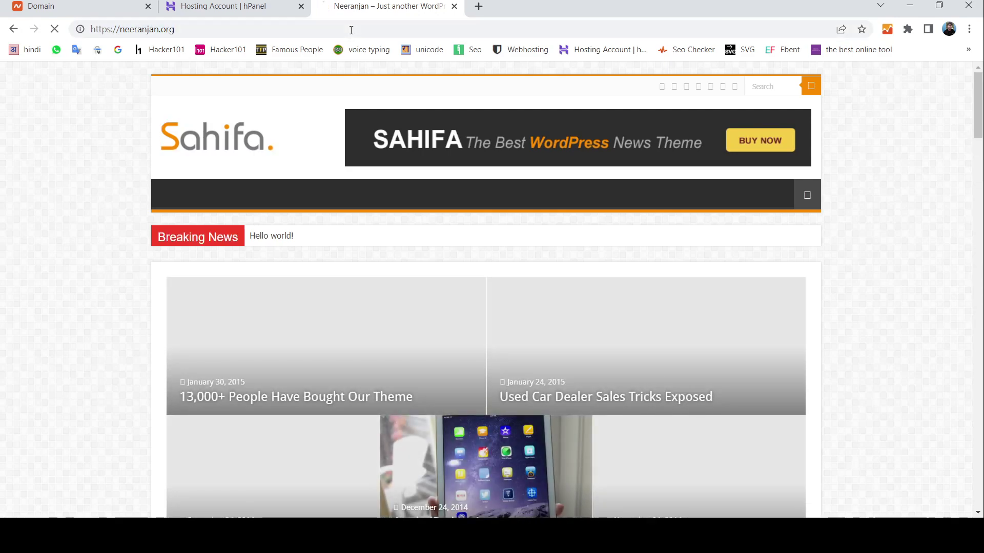
pyautogui.press('F5')
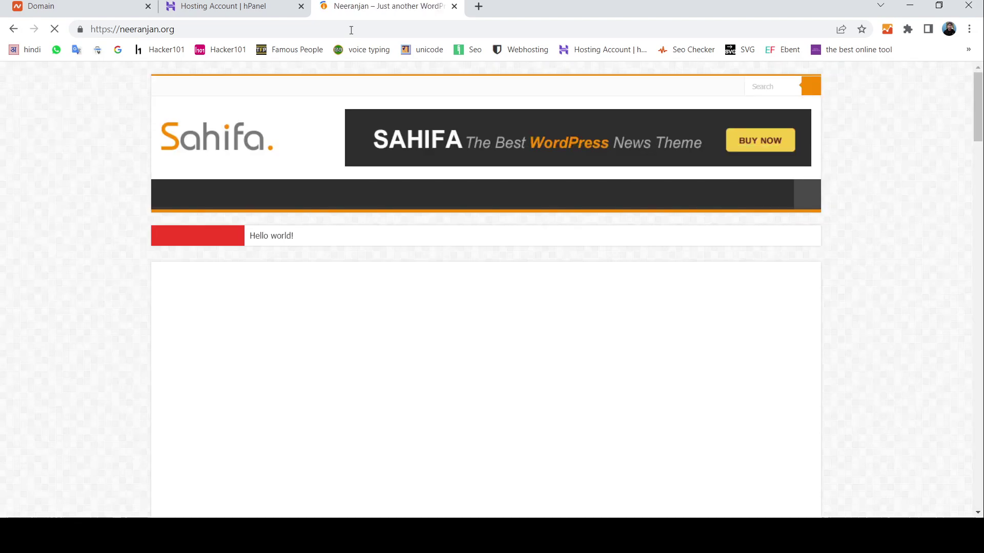
pyautogui.click(354, 27)
pyautogui.press('Return')
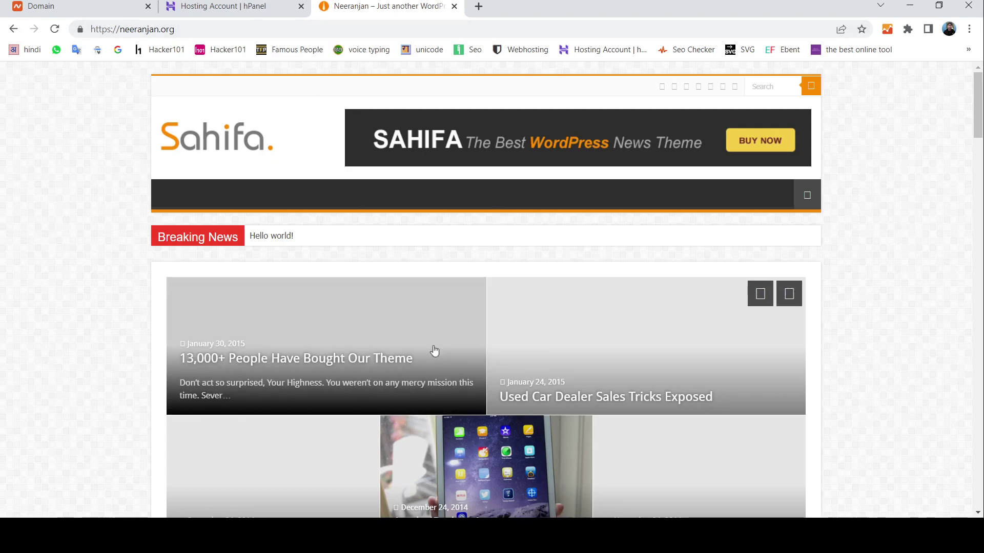
pyautogui.click(231, 7)
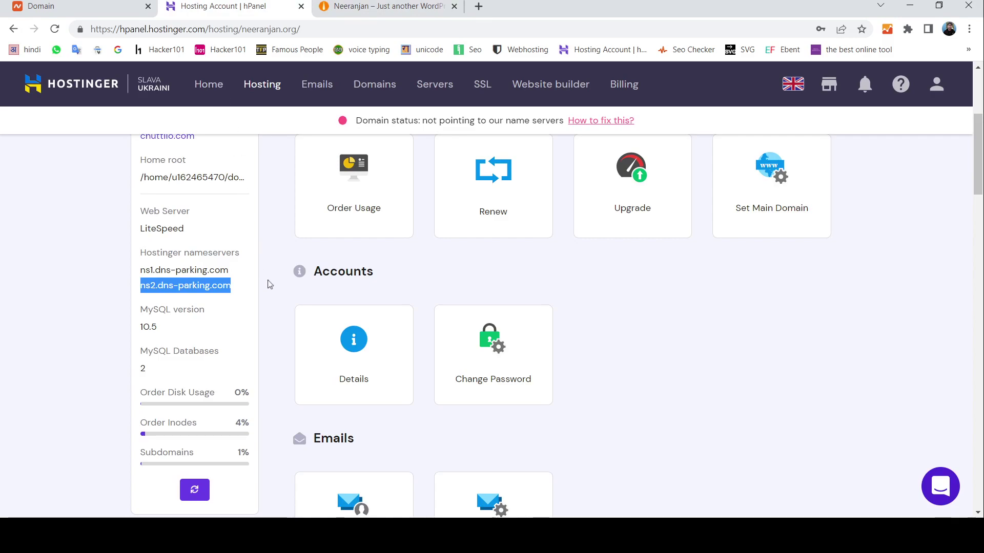
# - Recheck the Custom DNS nameservers in Namecheap, then return to the neeranjan.org site
pyautogui.click(3, 3)
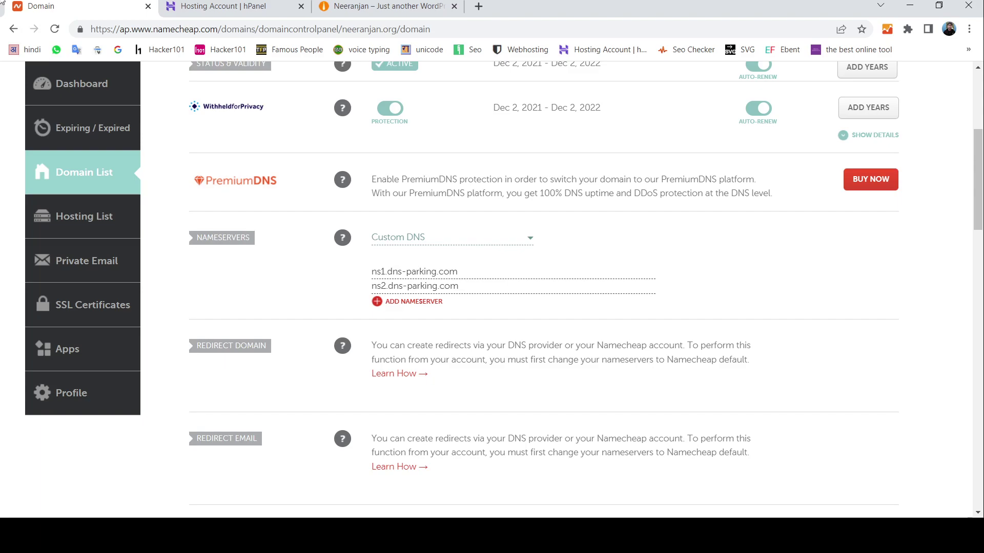
pyautogui.click(416, 6)
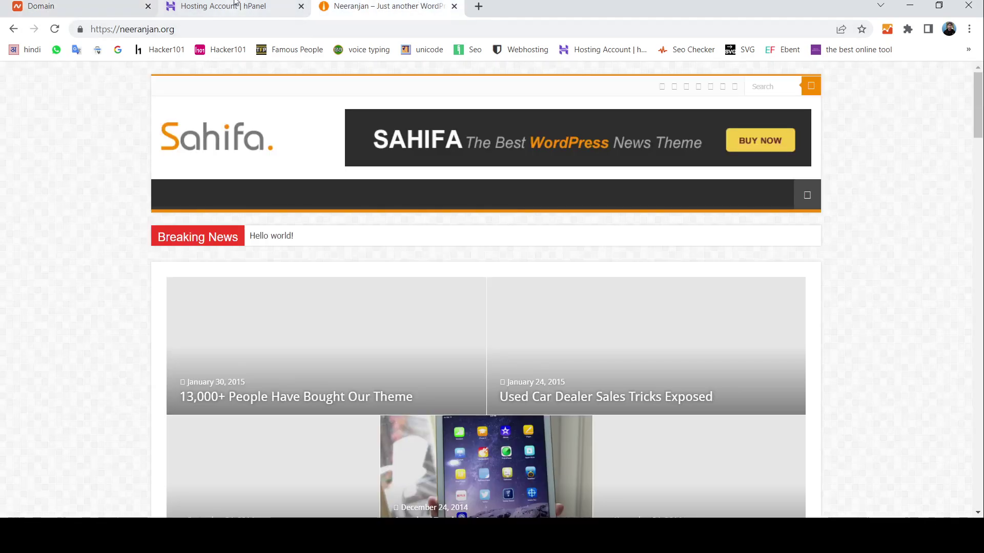